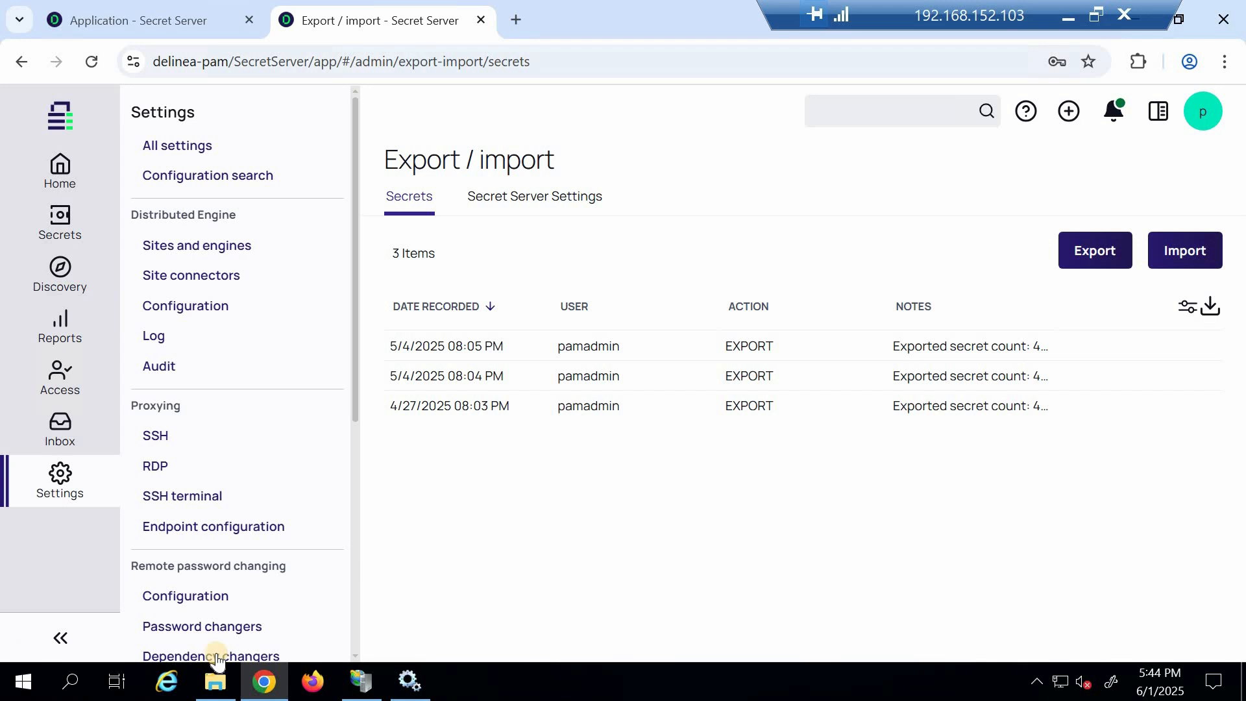
- Search the settings for "export" and open the Export / import page
click(59, 495)
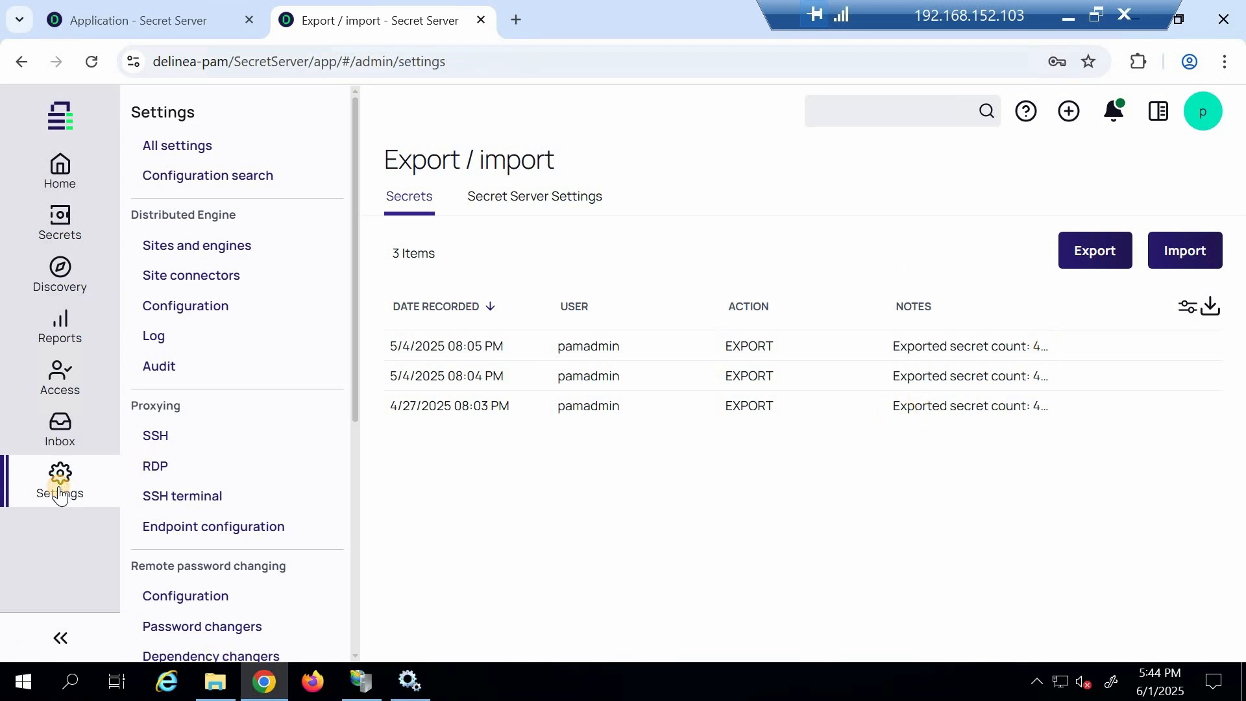
click(872, 109)
text(export)
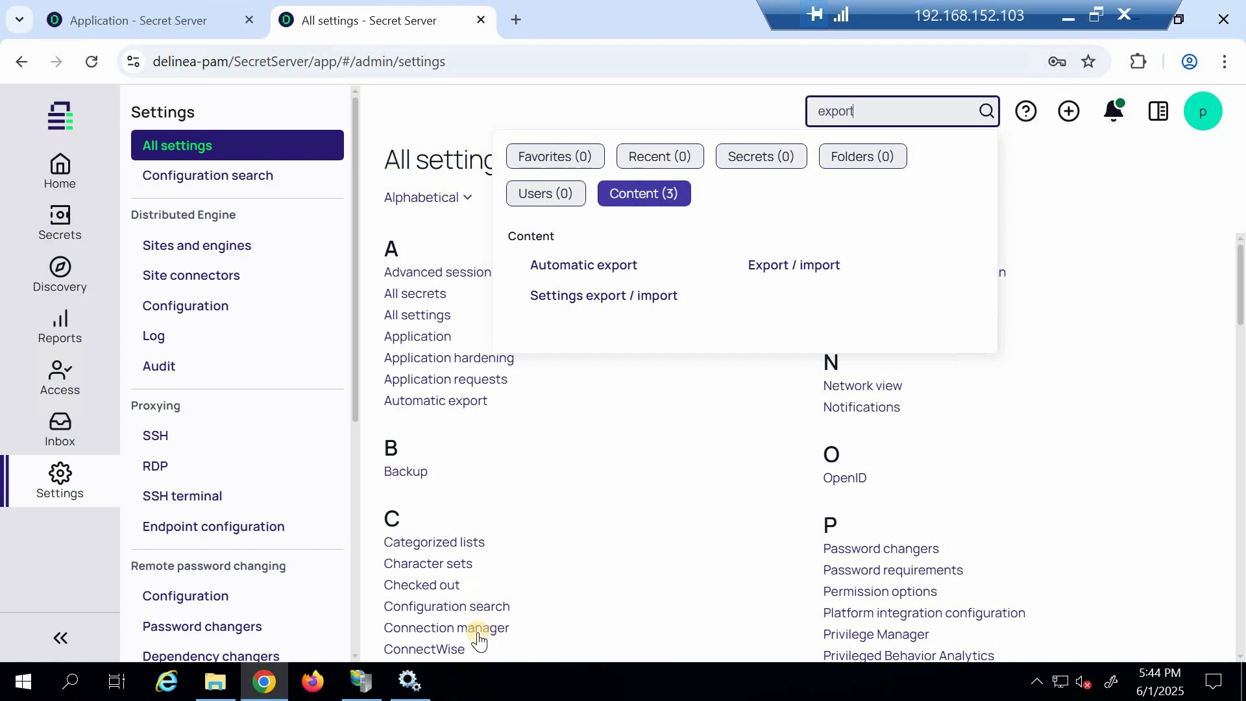
click(811, 265)
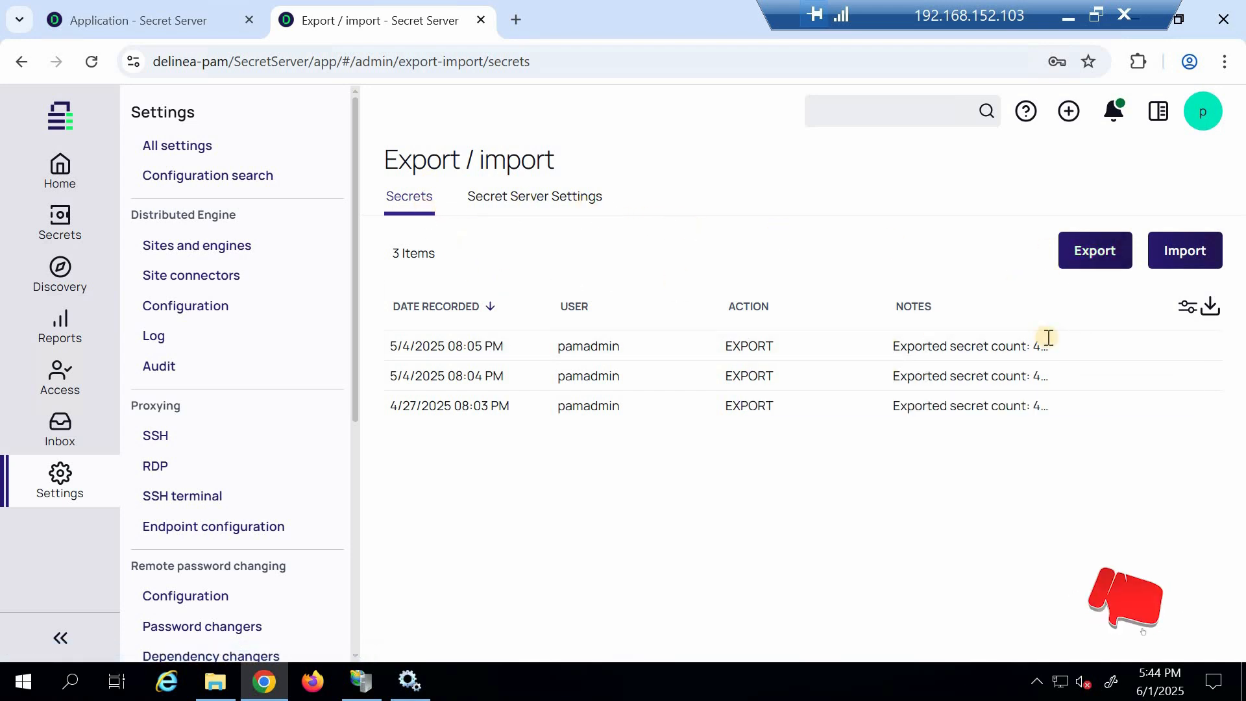
- Set up a secrets export with the Export all type and the note "1st jun"
click(1094, 253)
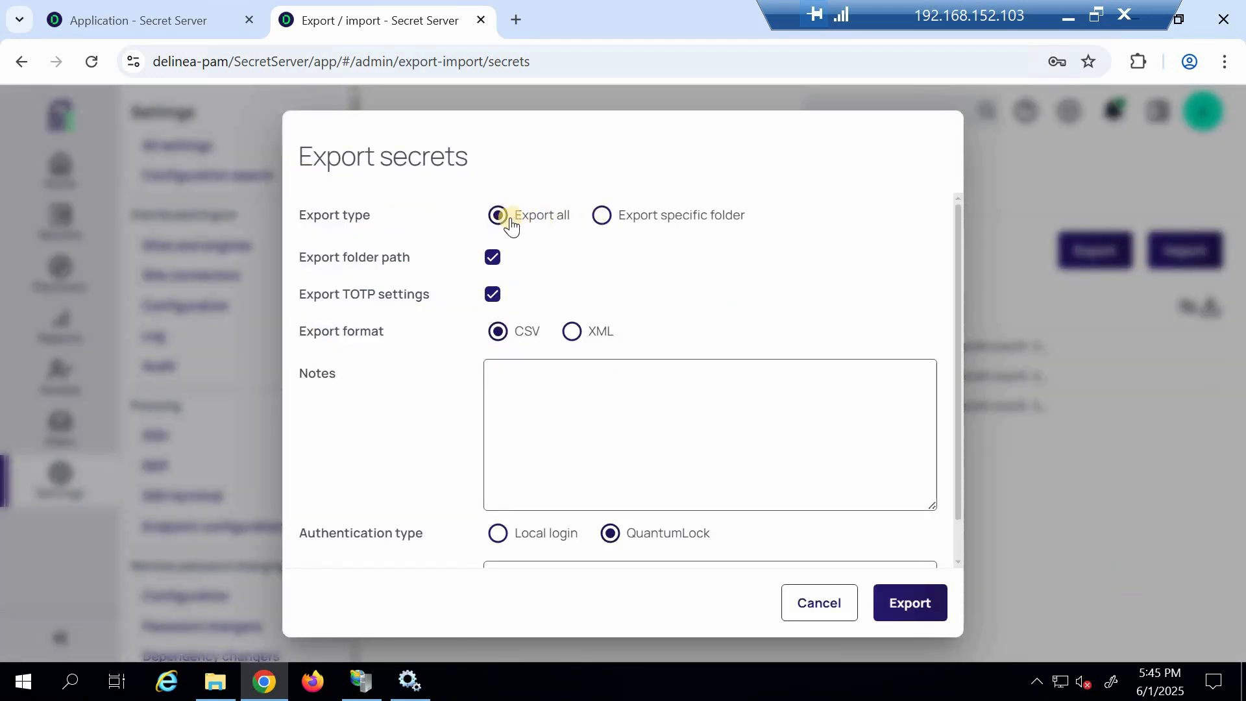
click(602, 216)
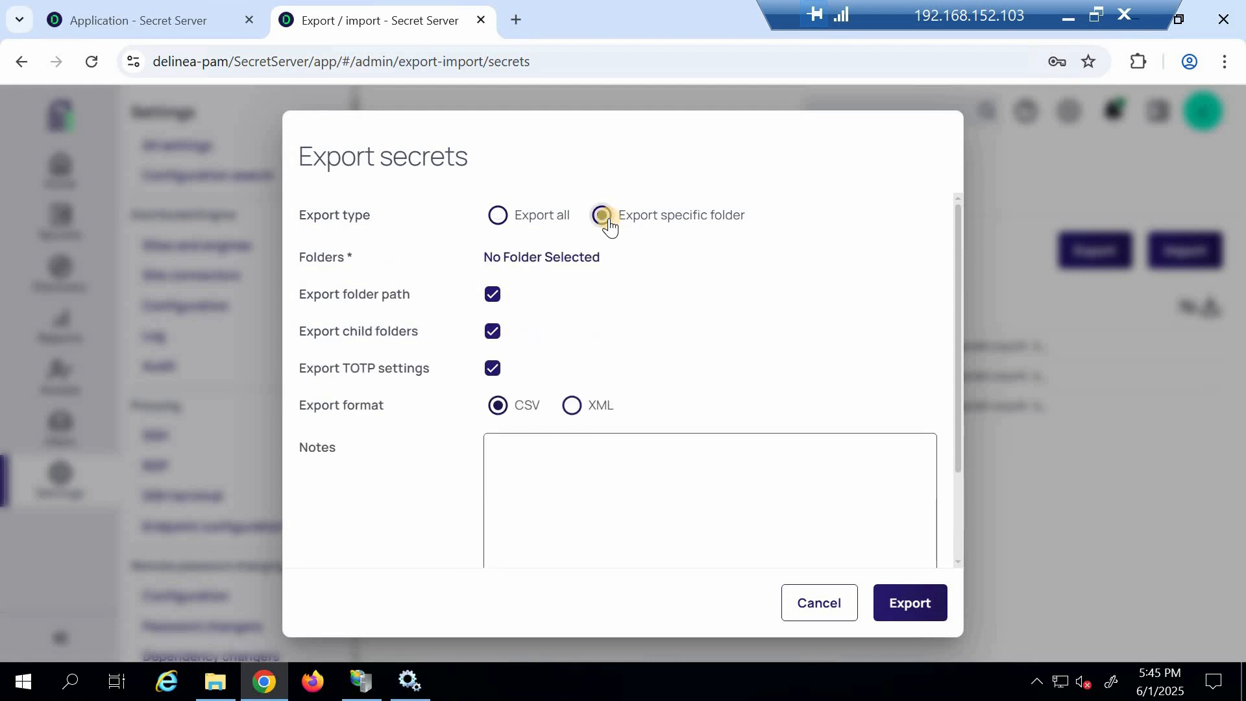
click(498, 218)
click(600, 220)
click(499, 217)
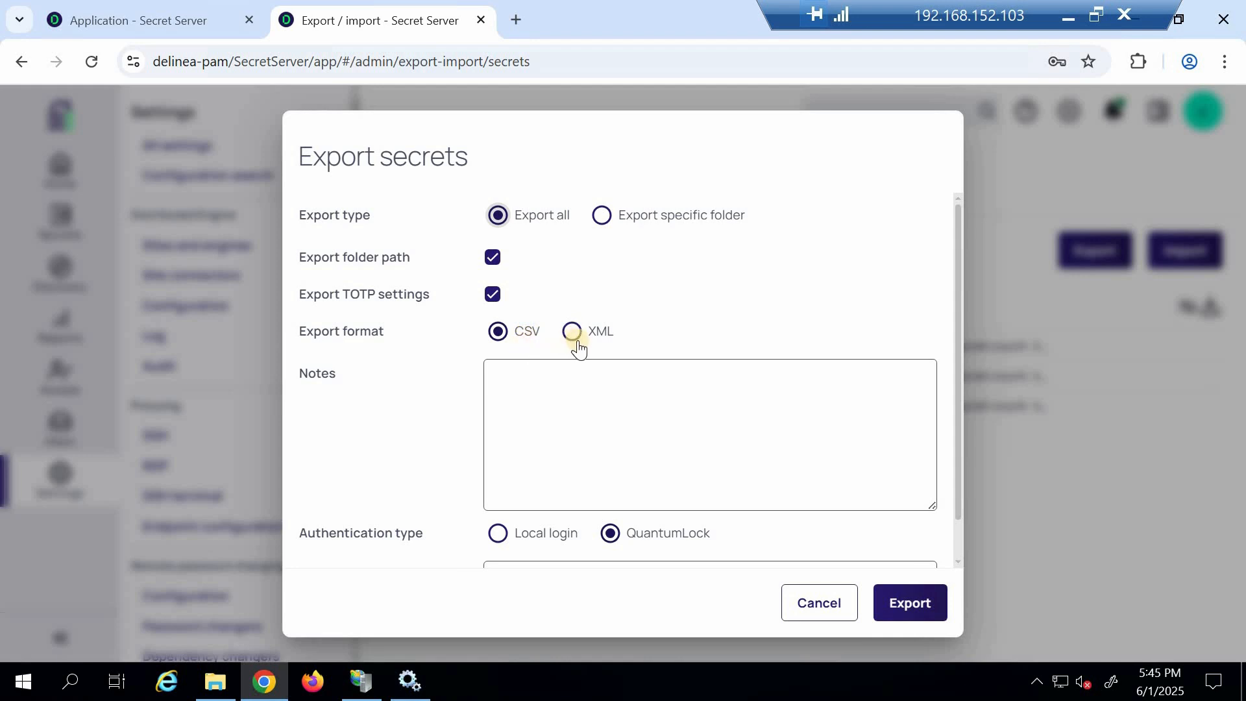
click(547, 372)
text(1st jun)
- Authenticate the export with Local login, fill in the saved account password and run the export
click(959, 365)
scroll(951, 449, down, 1)
scroll(951, 449, down, 1)
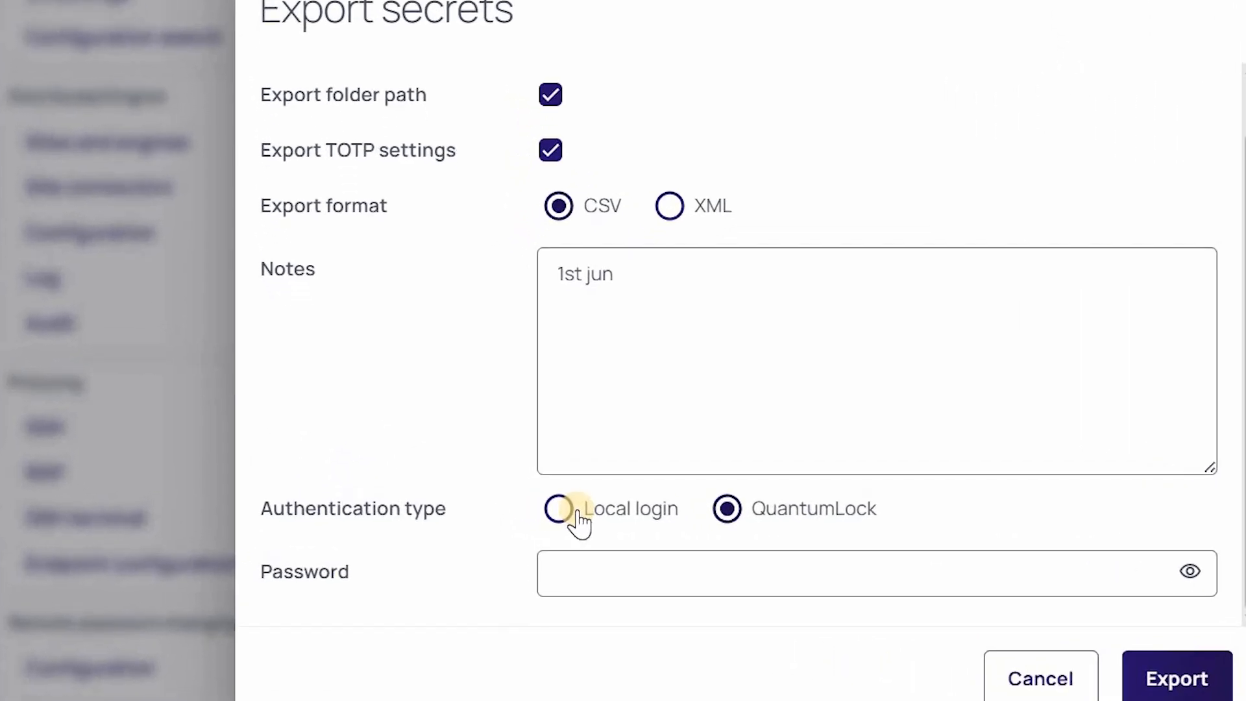
click(576, 519)
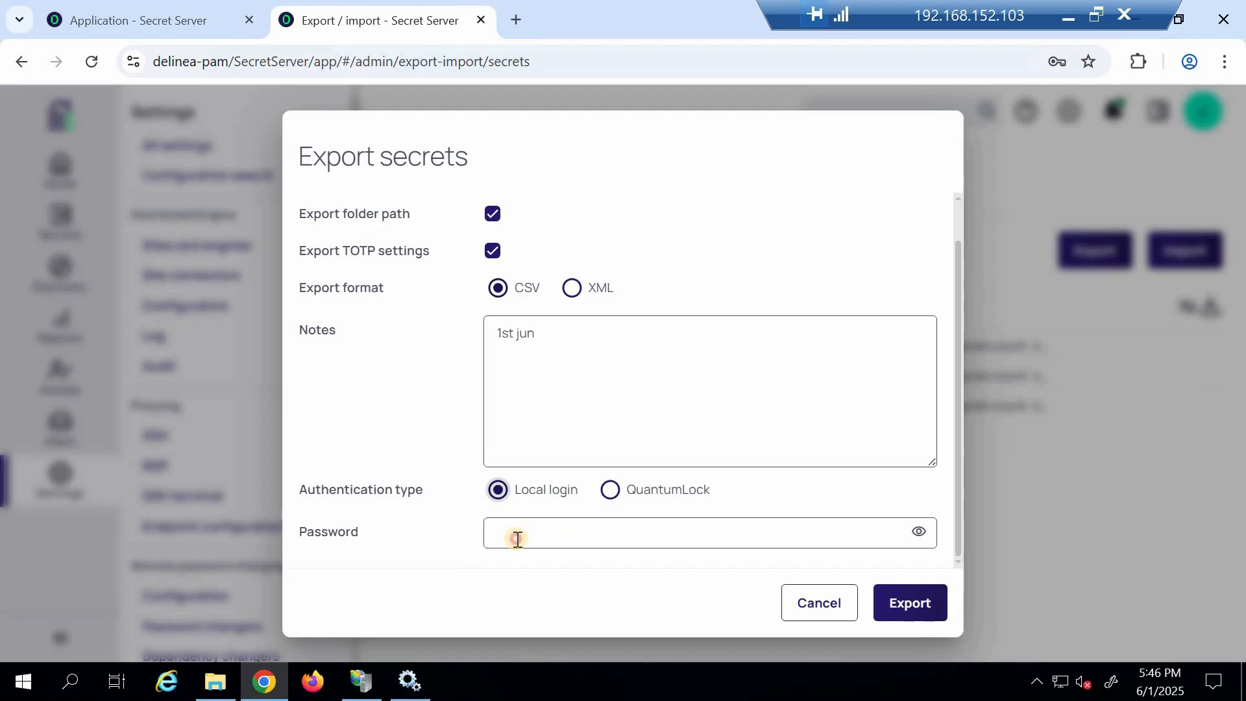
click(517, 538)
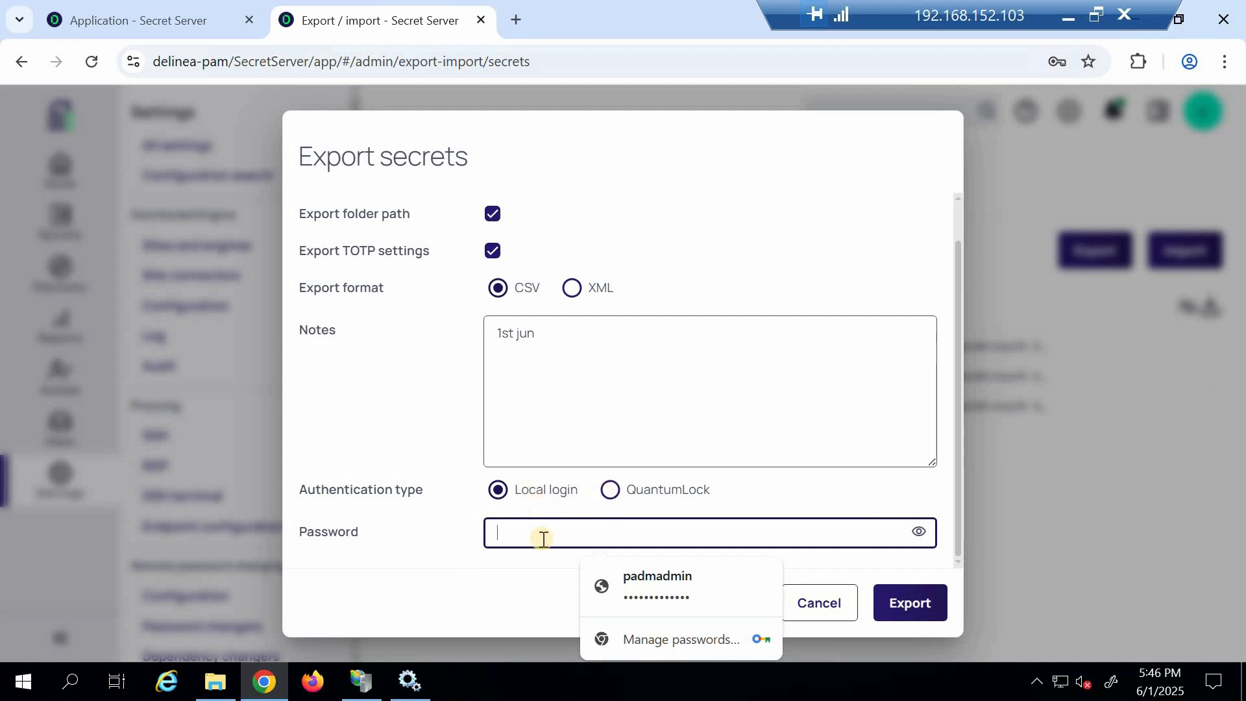
click(666, 592)
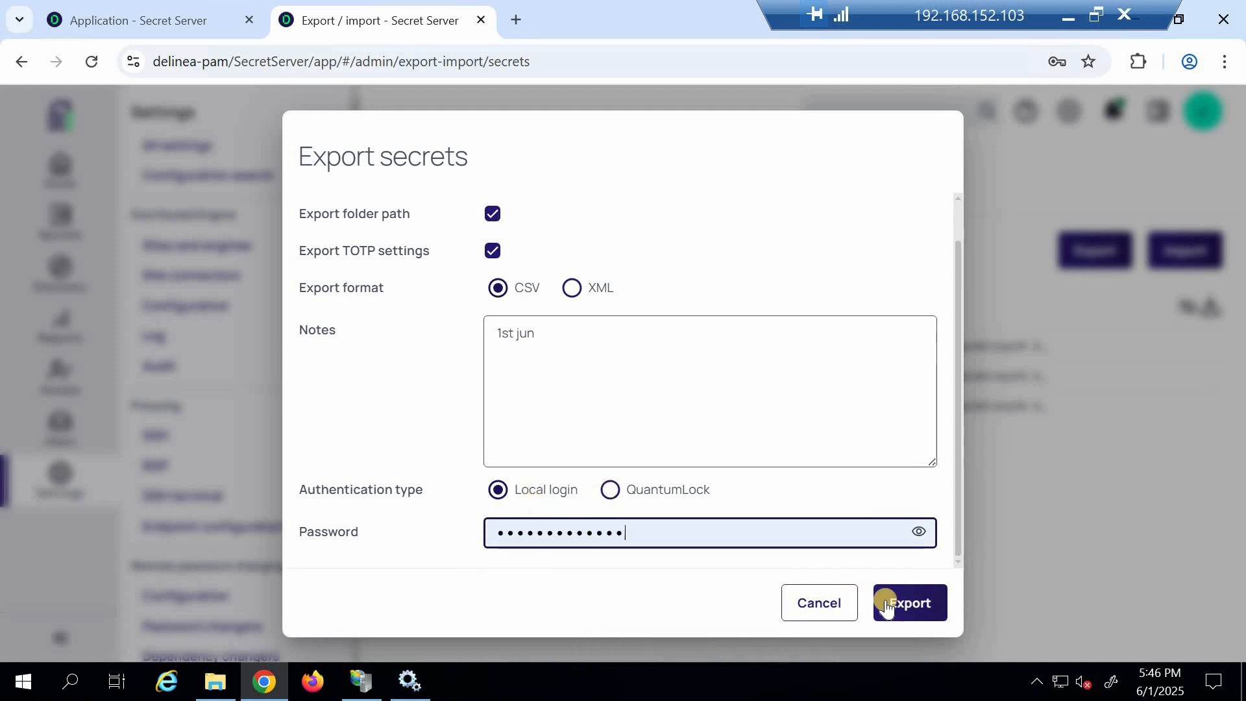
click(917, 610)
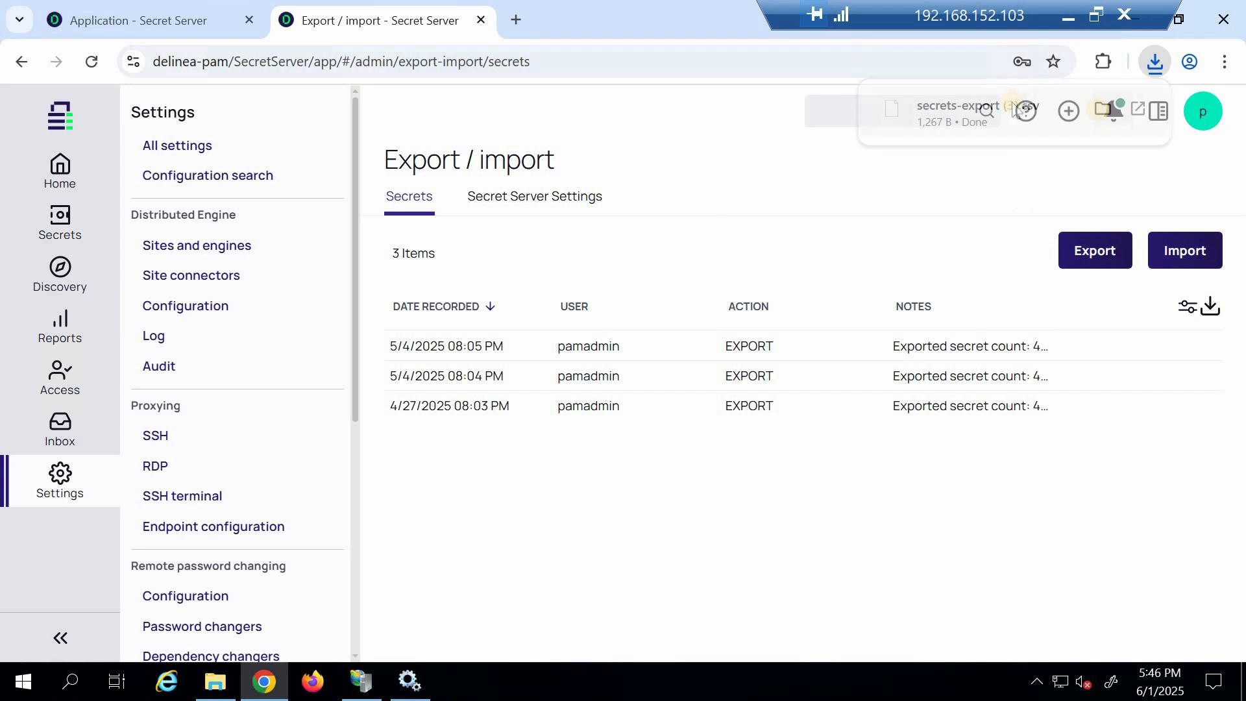
- Locate the downloaded secrets-export (3).csv in the Downloads folder and check the options for opening it
click(1014, 106)
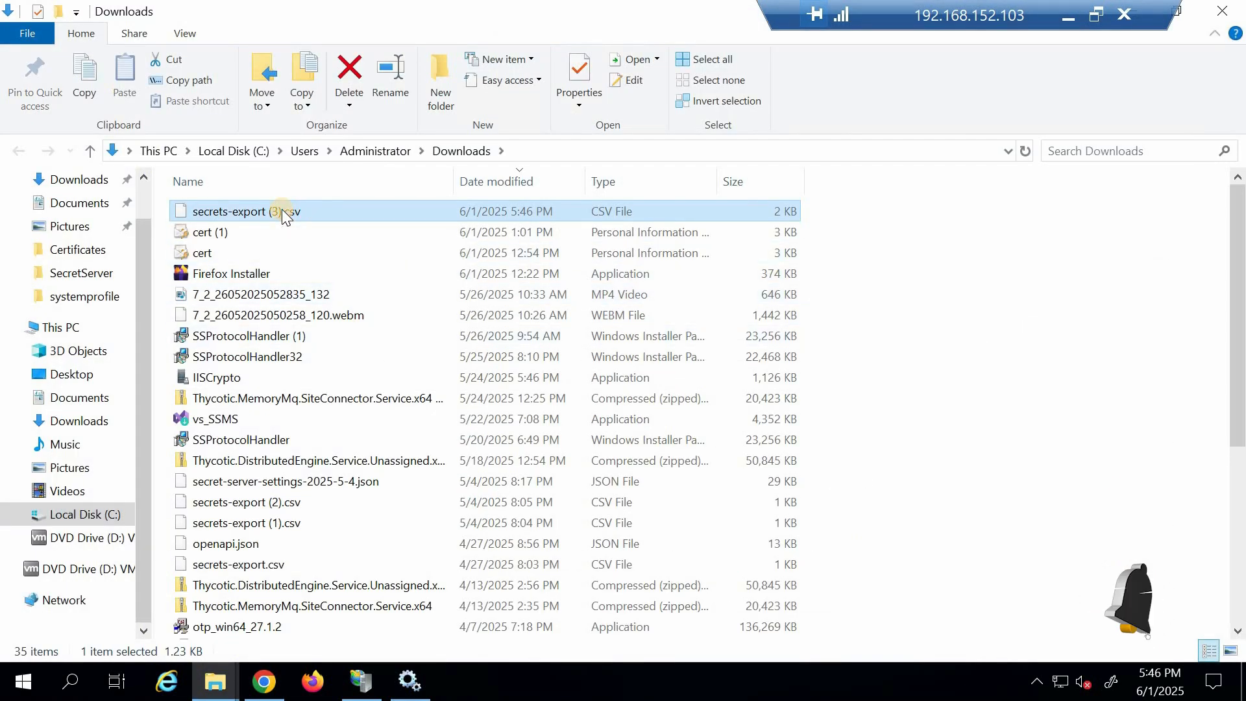
double_click(282, 211)
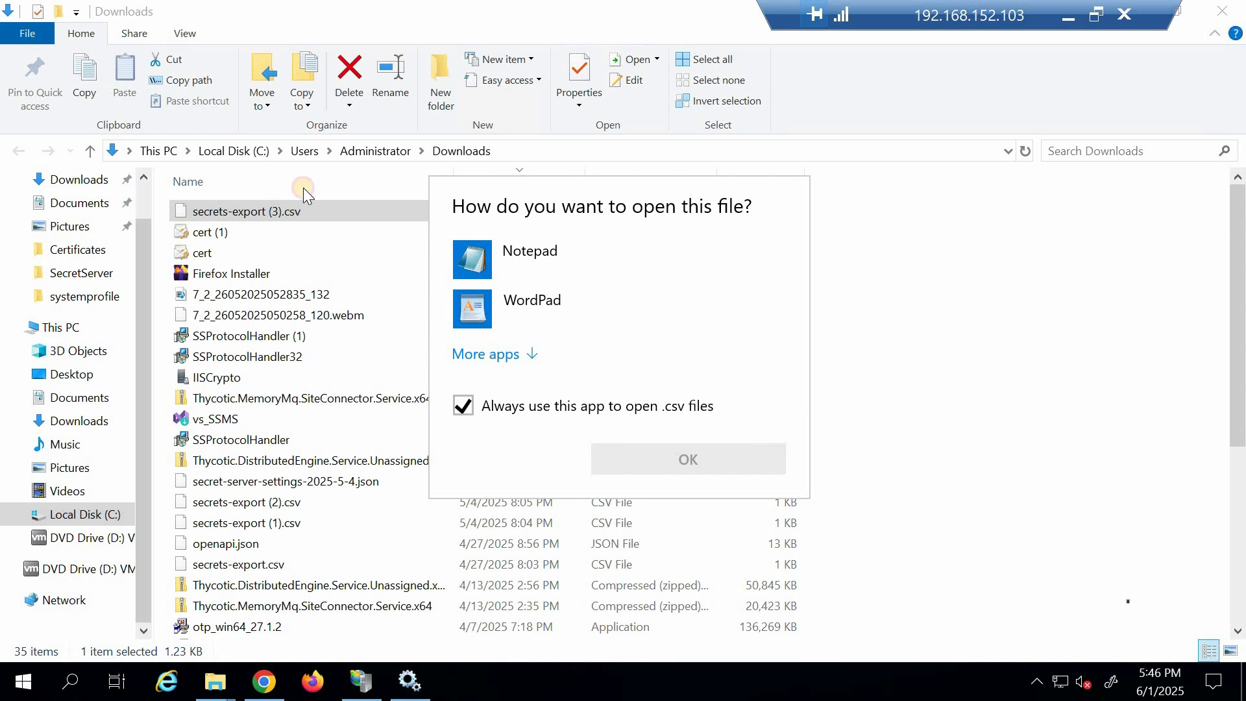
click(271, 209)
right_click(271, 210)
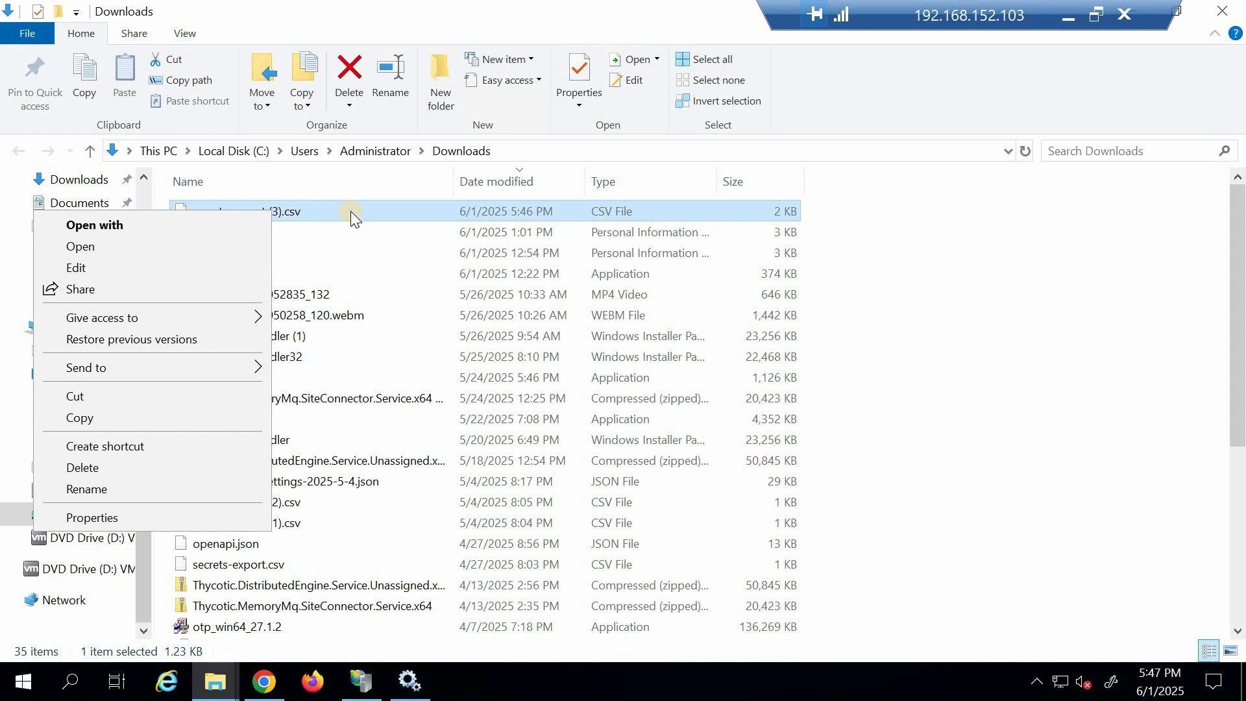
click(1057, 297)
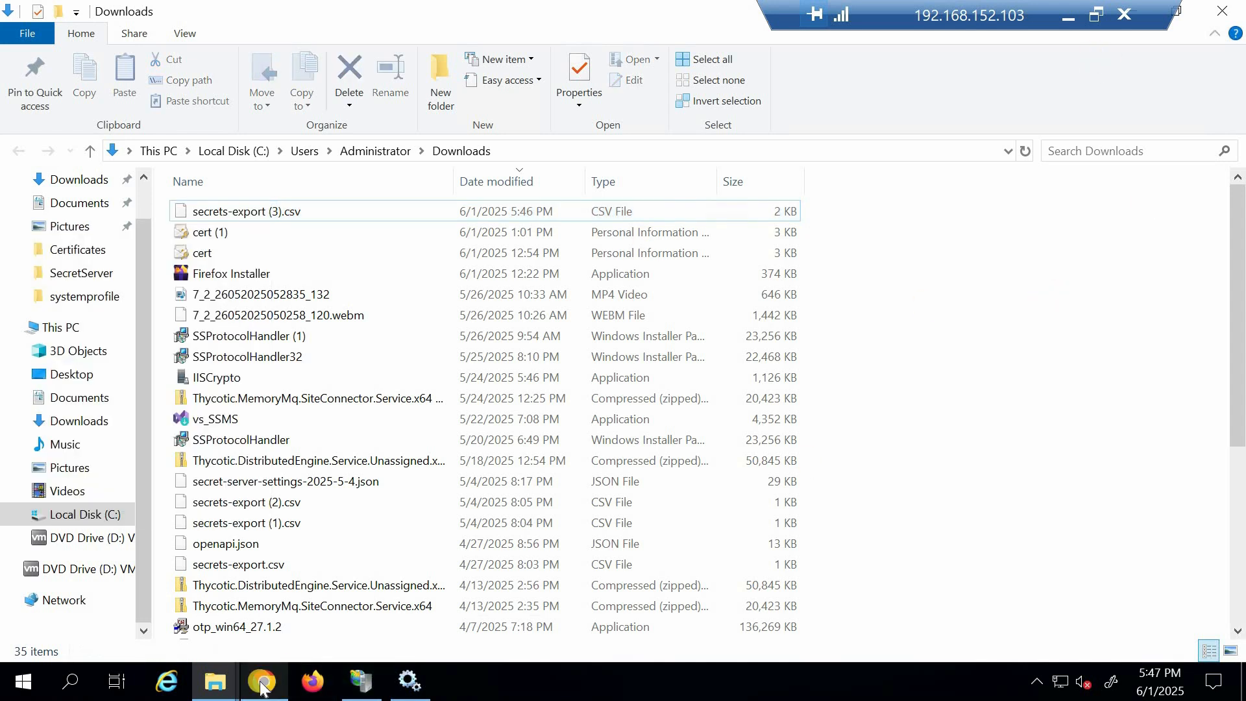
- Switch back to Secret Server in Chrome, search for "auto" and open the Automatic export page
mouse_move(260, 683)
click(290, 620)
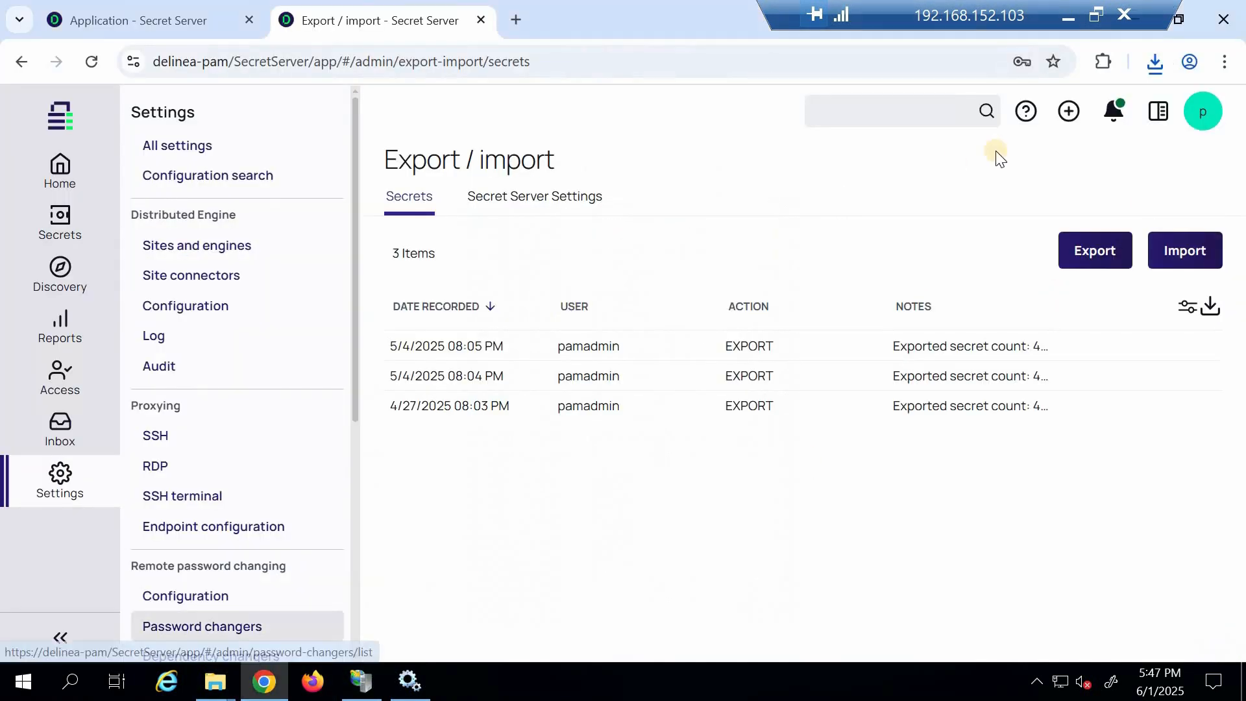
click(911, 111)
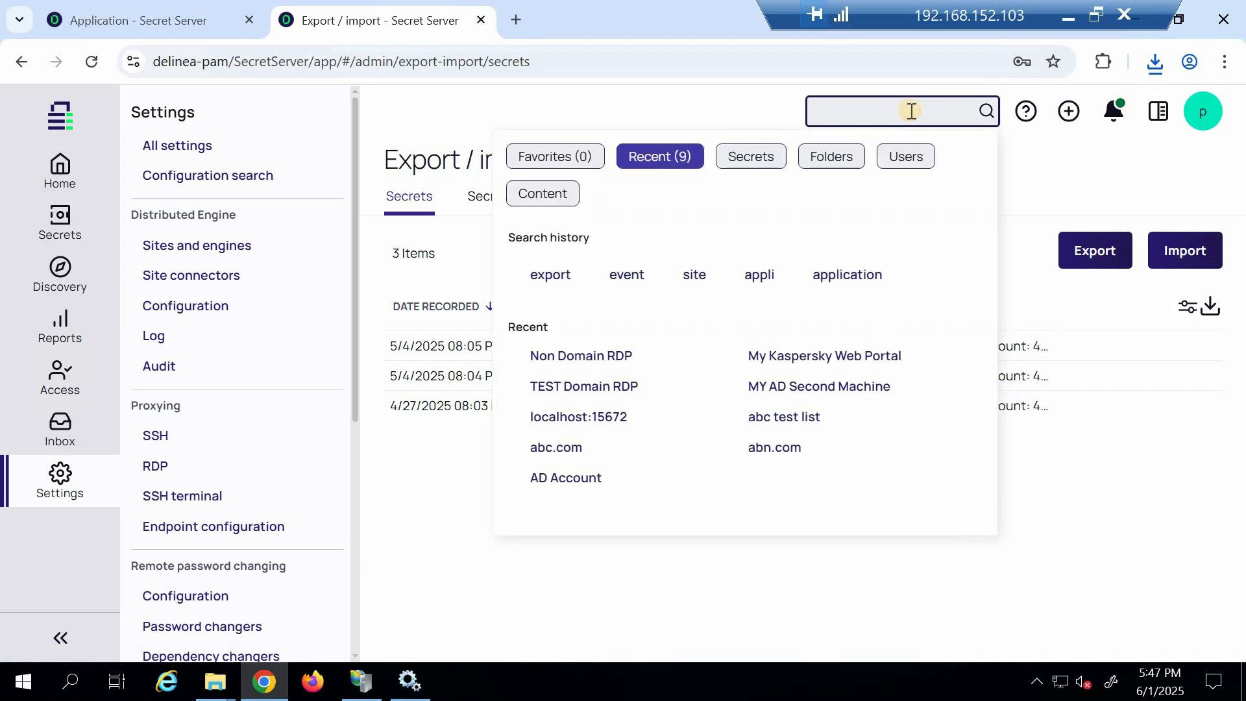
text(auto)
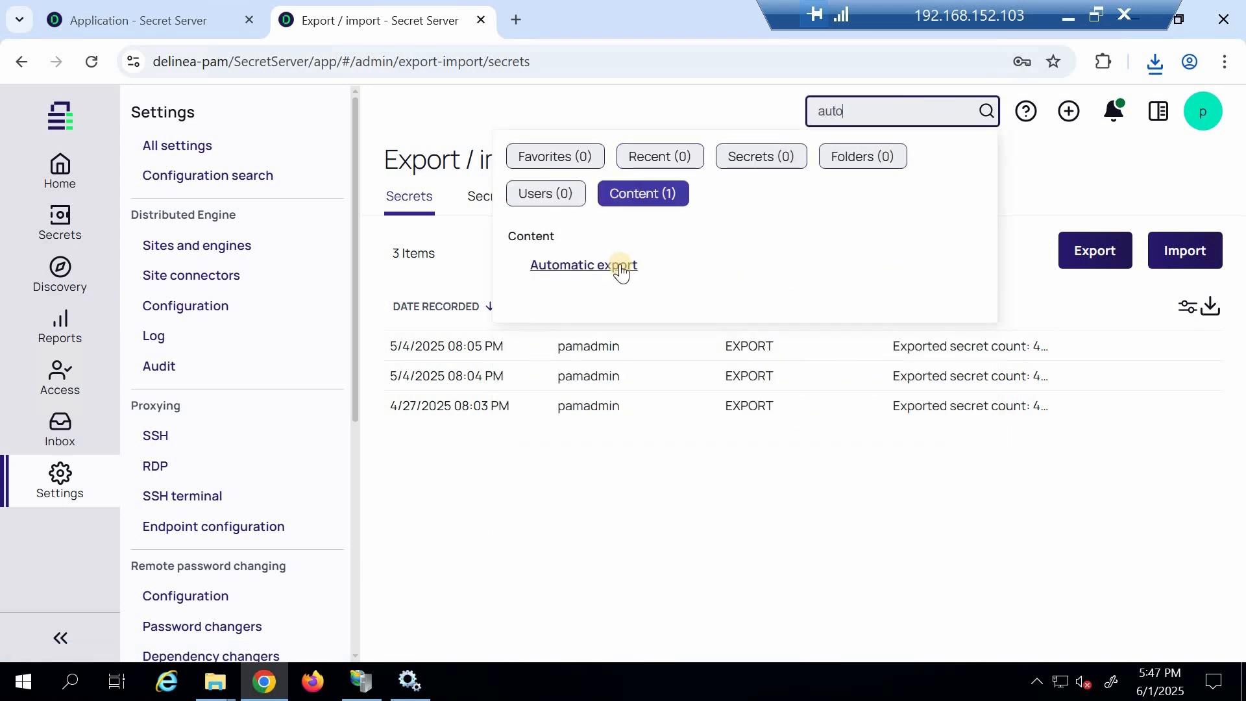
click(623, 270)
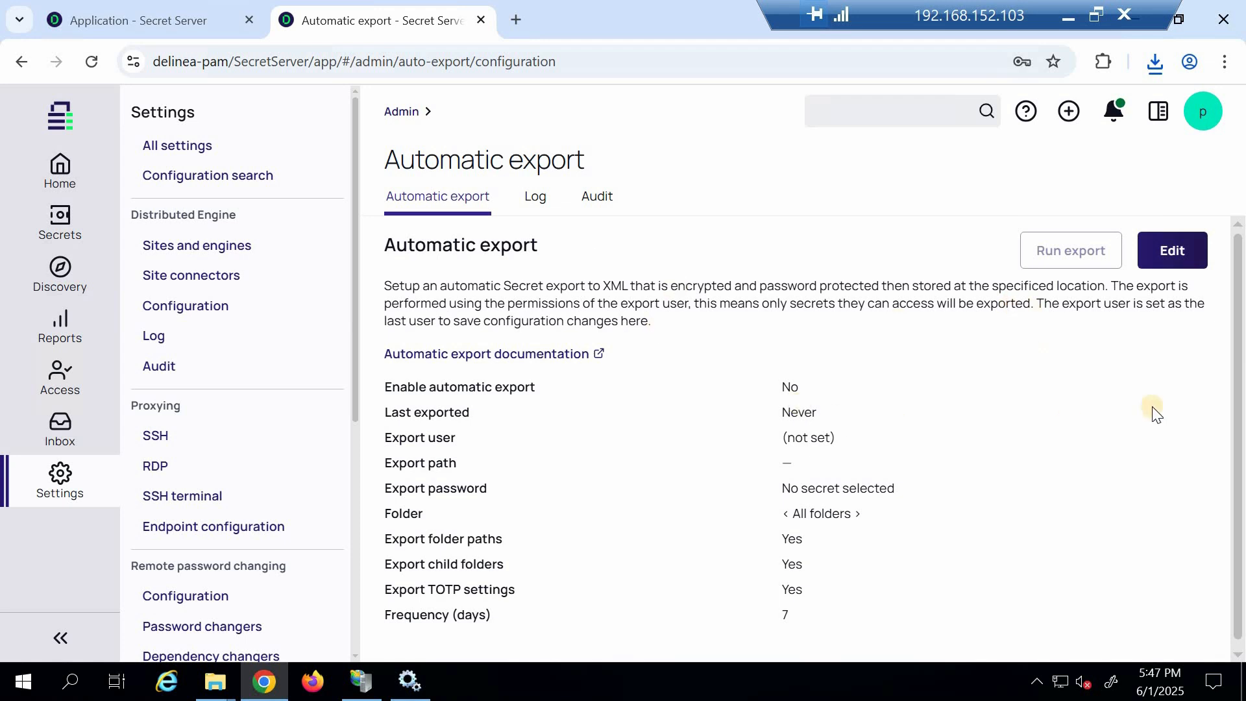
- Edit the automatic export configuration to enable automatic export and set the export path to C:\backup
mouse_move(1238, 331)
mouse_down()
mouse_move(1237, 381)
mouse_move(1234, 320)
mouse_up()
click(1174, 253)
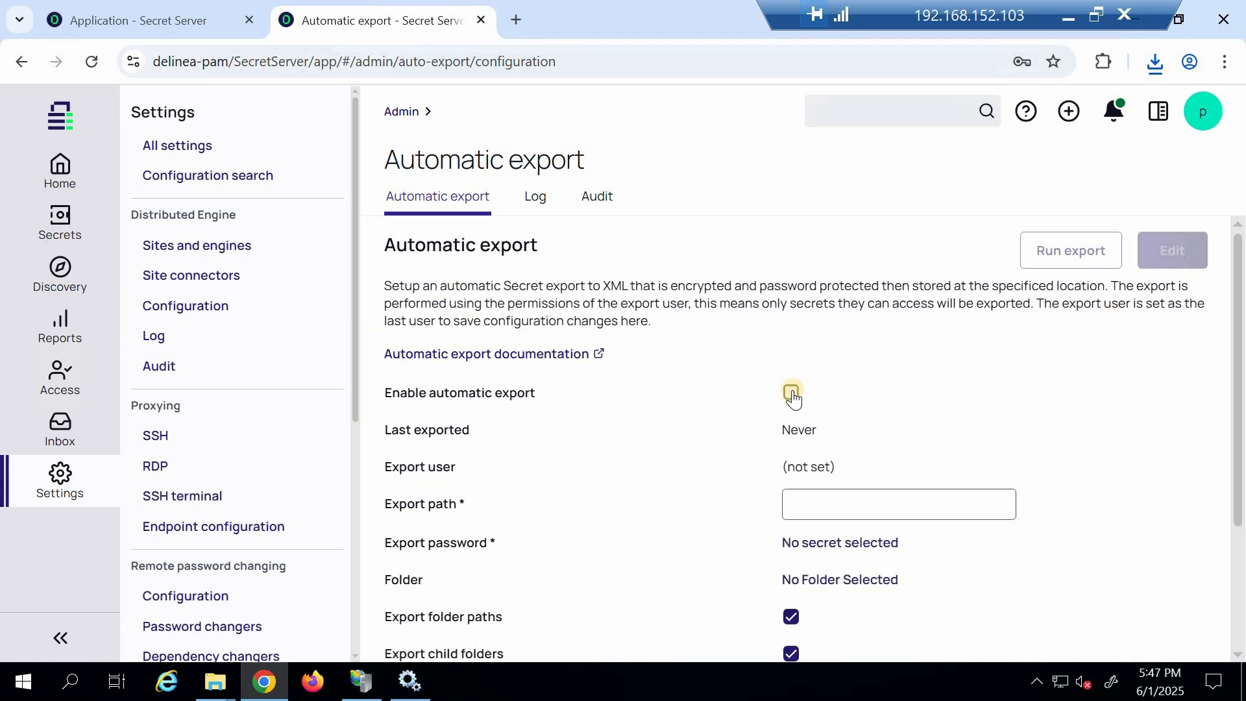
click(792, 393)
drag(1242, 404, 1242, 470)
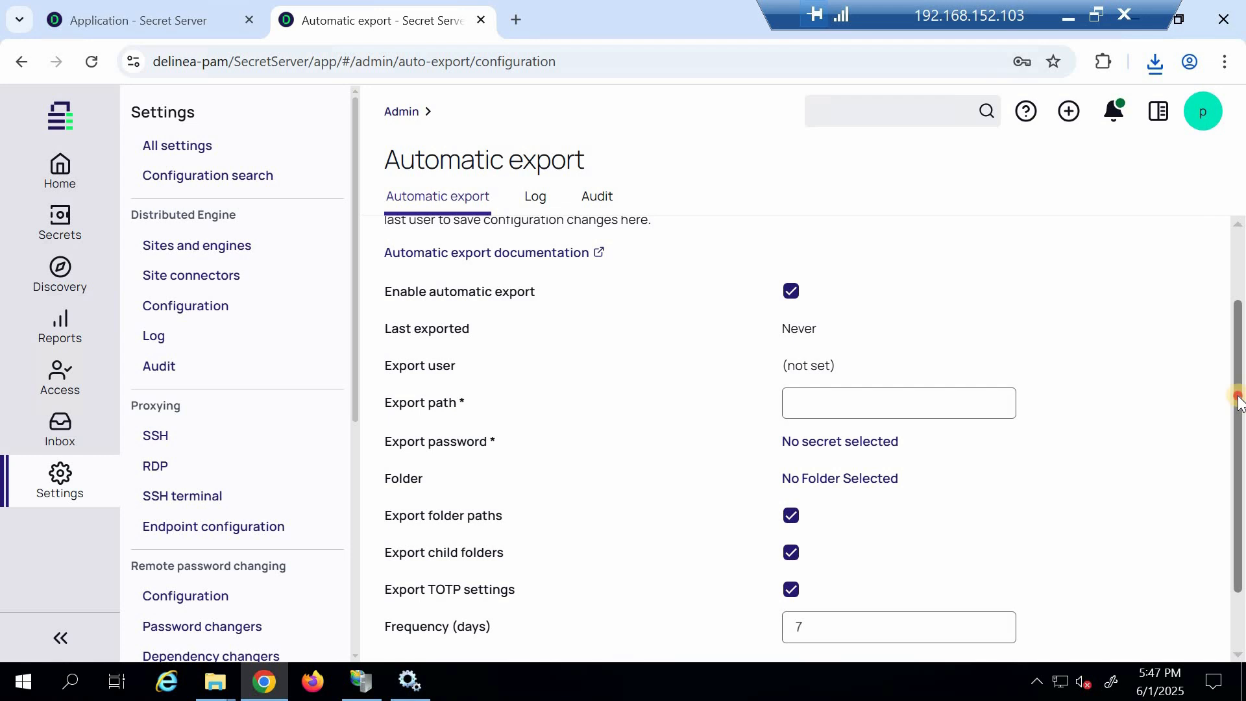
scroll(1238, 399, down, 2)
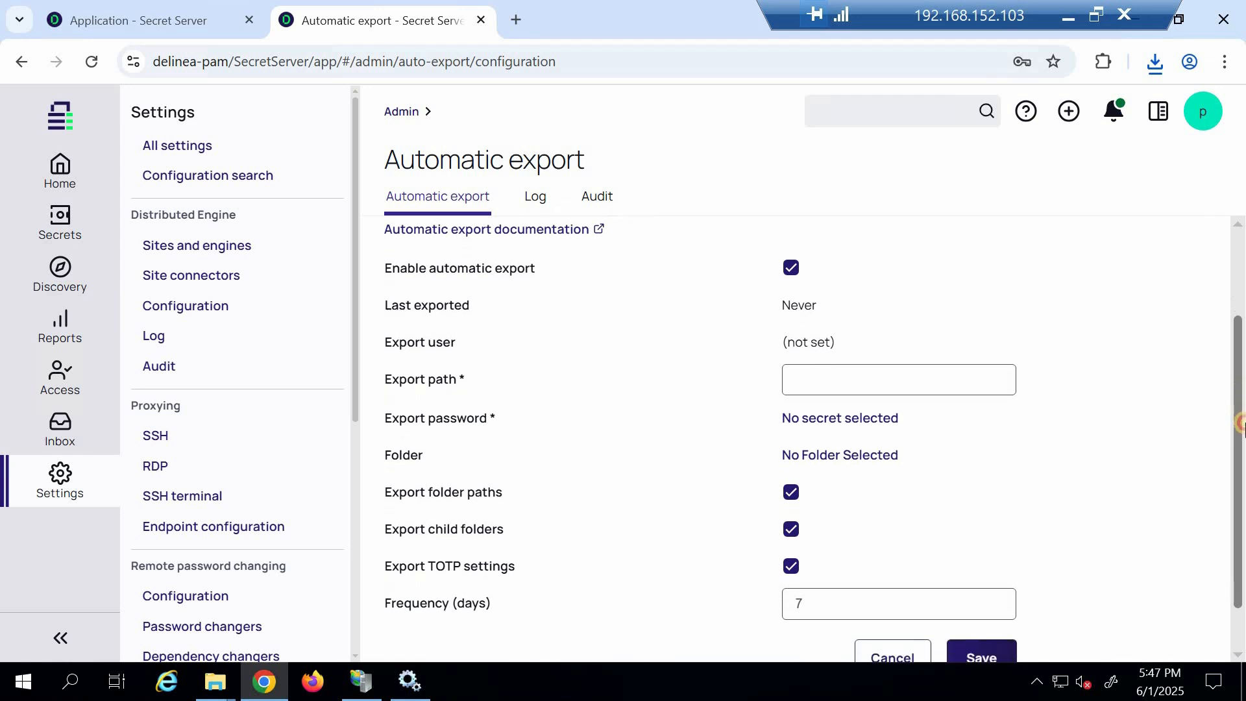
click(827, 357)
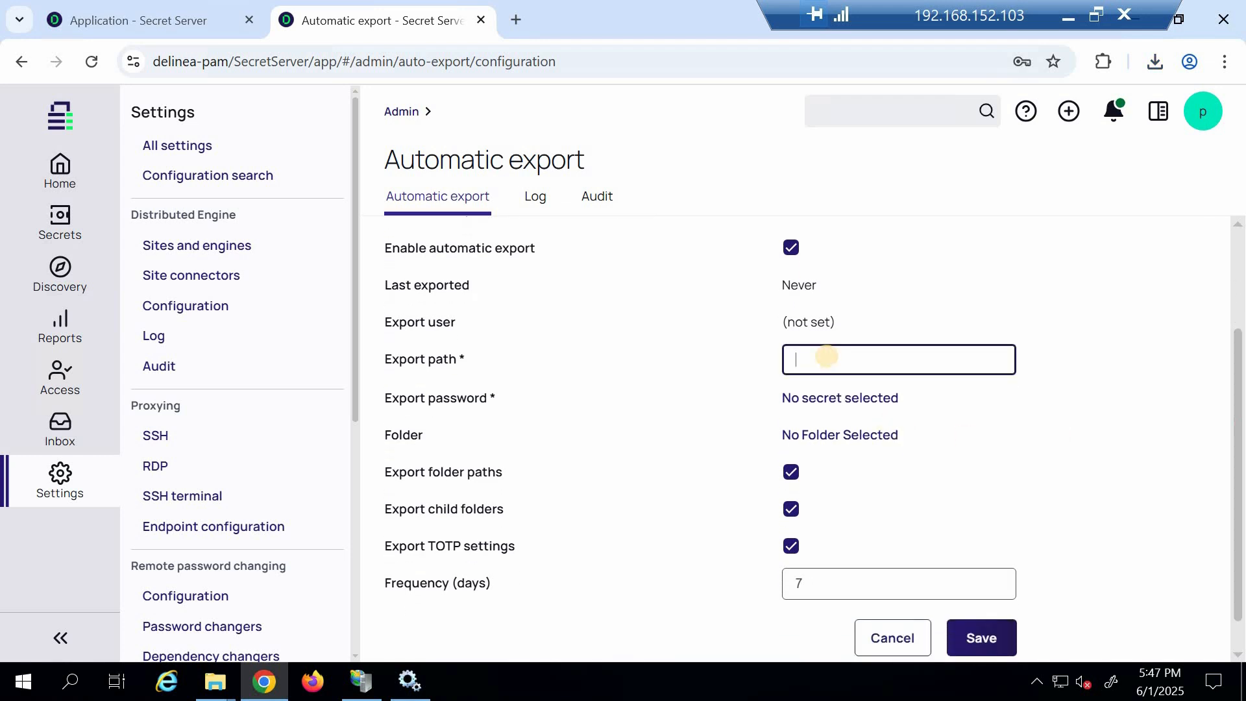
text(C:ackup)
- Select the My Kaspersky Web Portal secret as the export password and save the configuration
click(868, 398)
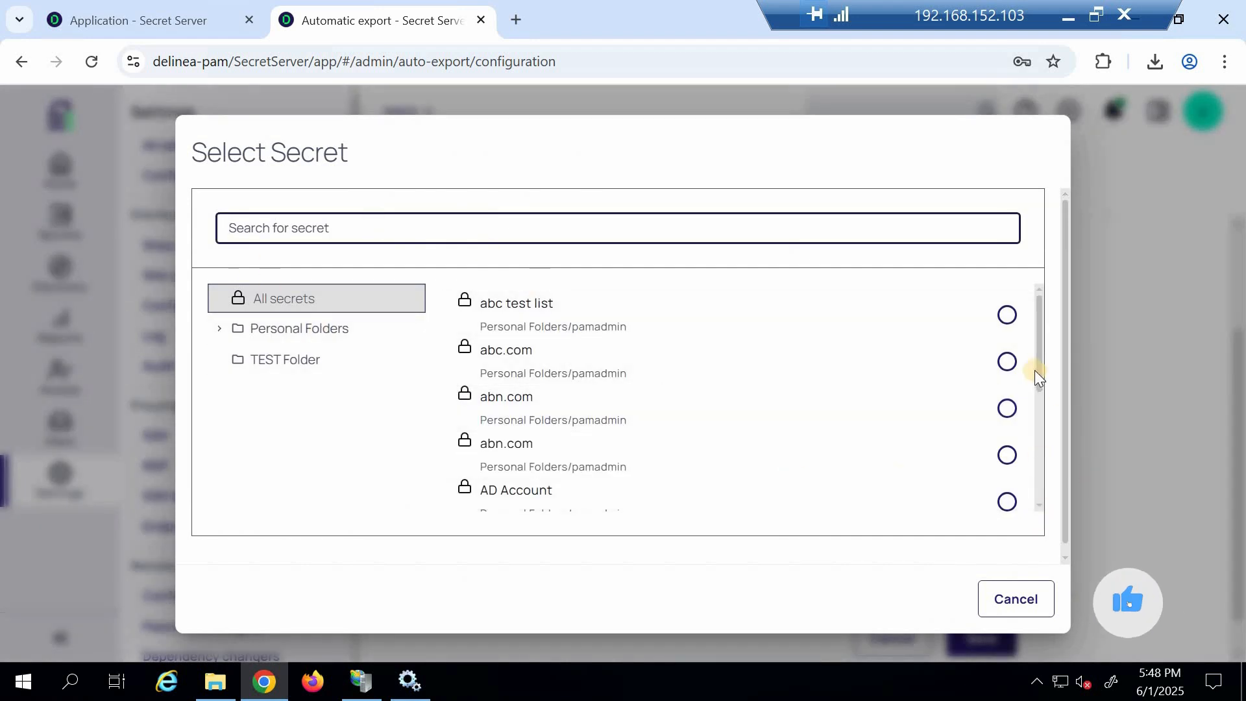
drag(1039, 407, 1039, 459)
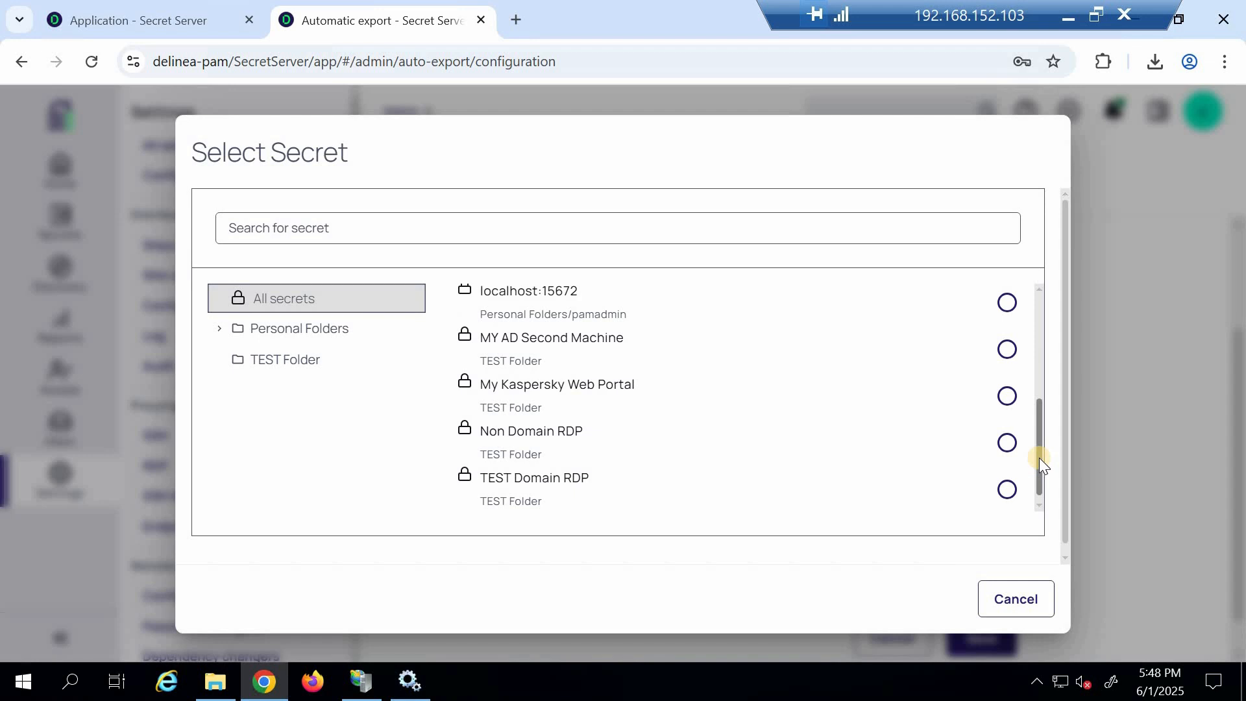
drag(1040, 415, 1048, 460)
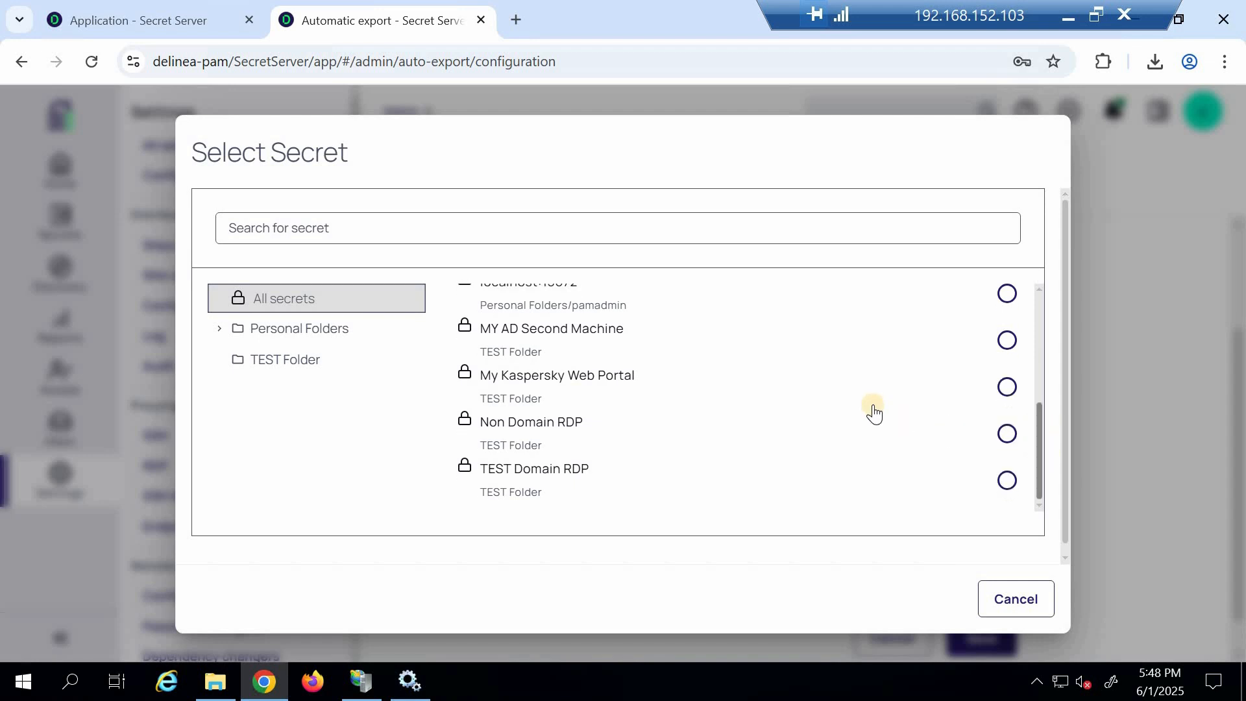
click(682, 385)
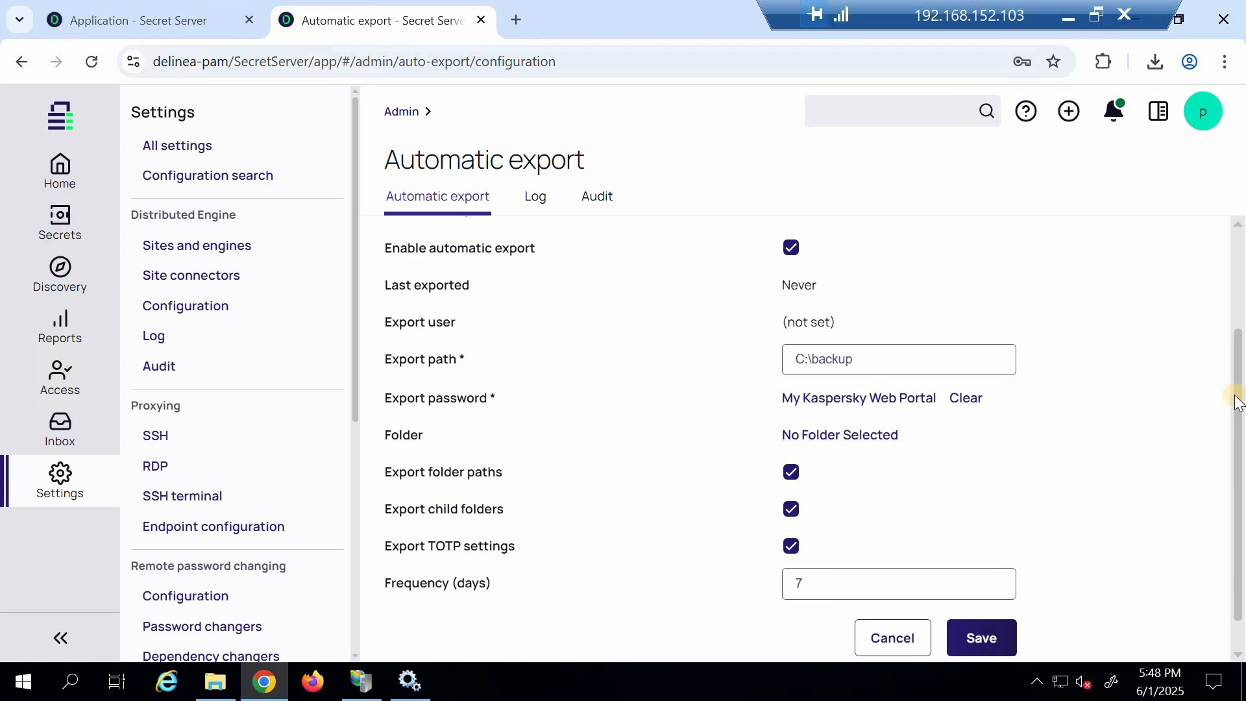
scroll(1236, 402, down, 1)
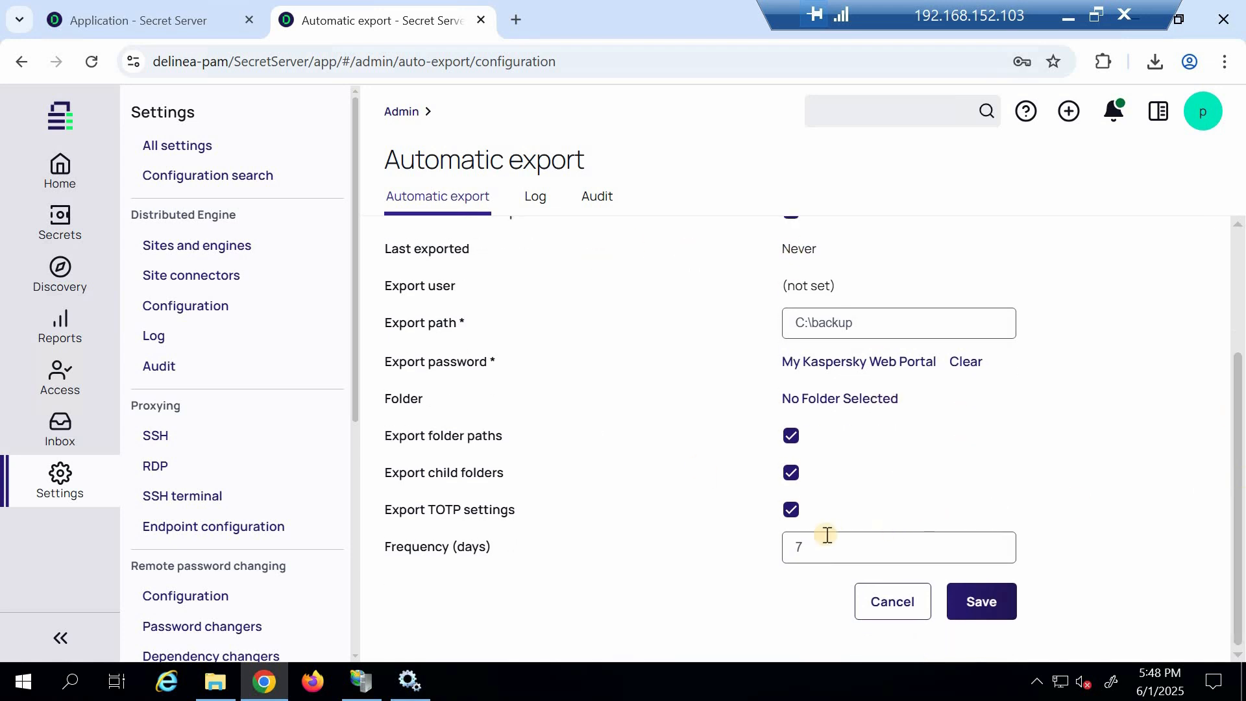
click(992, 608)
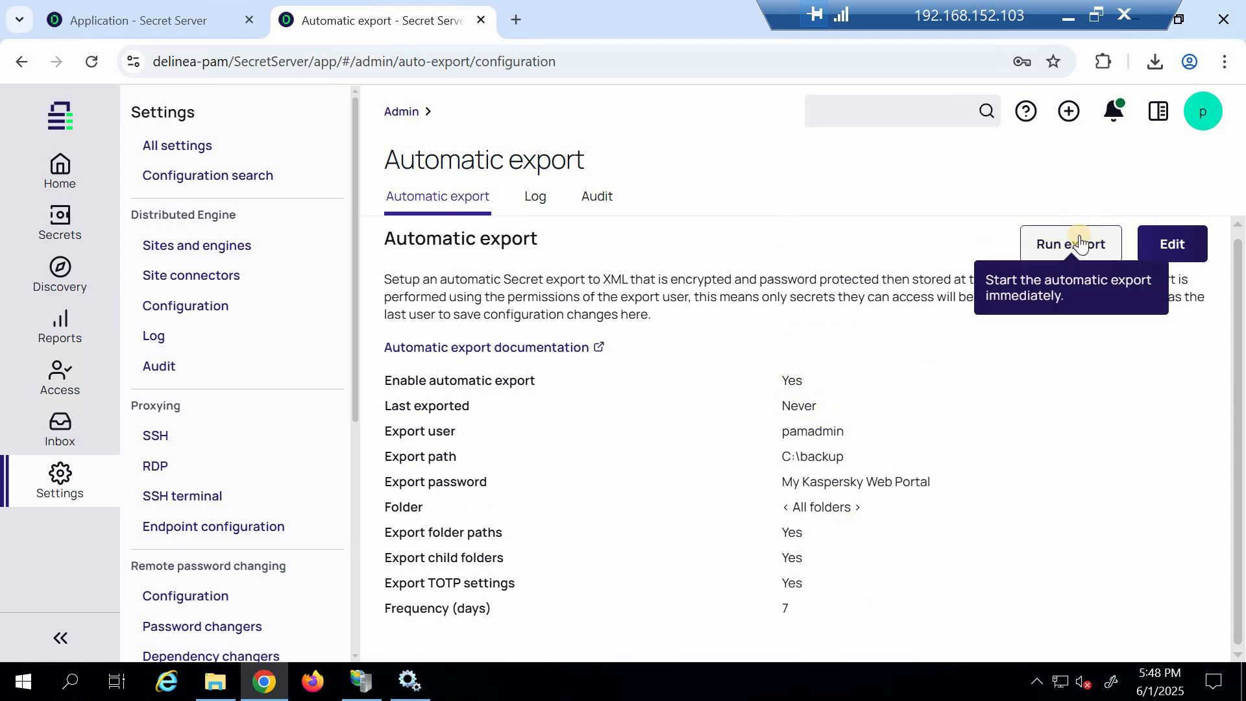
- Run the automatic export immediately and open its log
click(1080, 238)
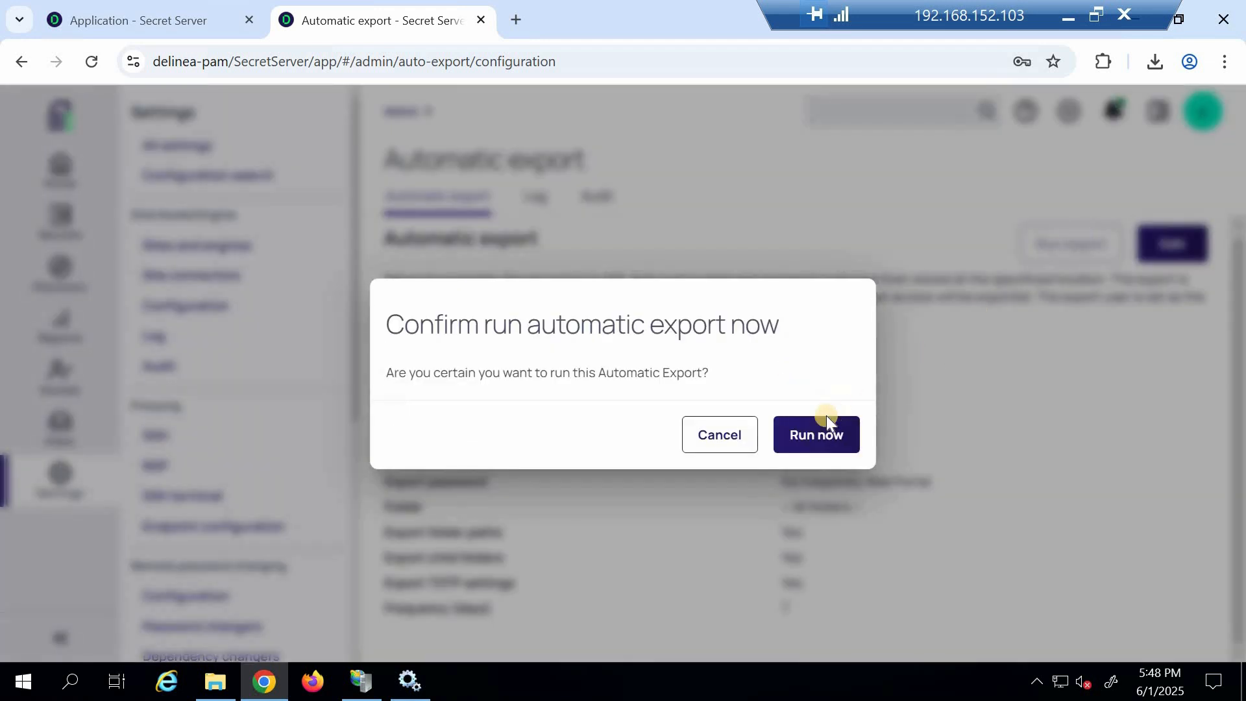
click(825, 437)
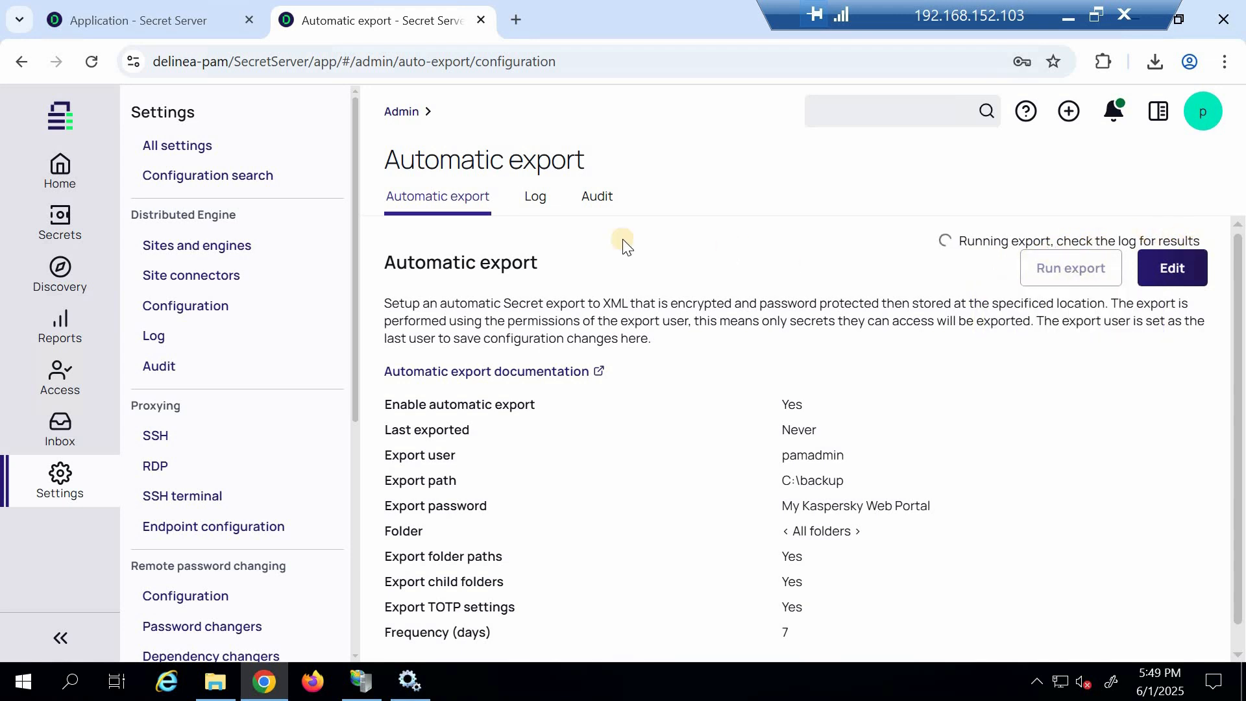
click(535, 201)
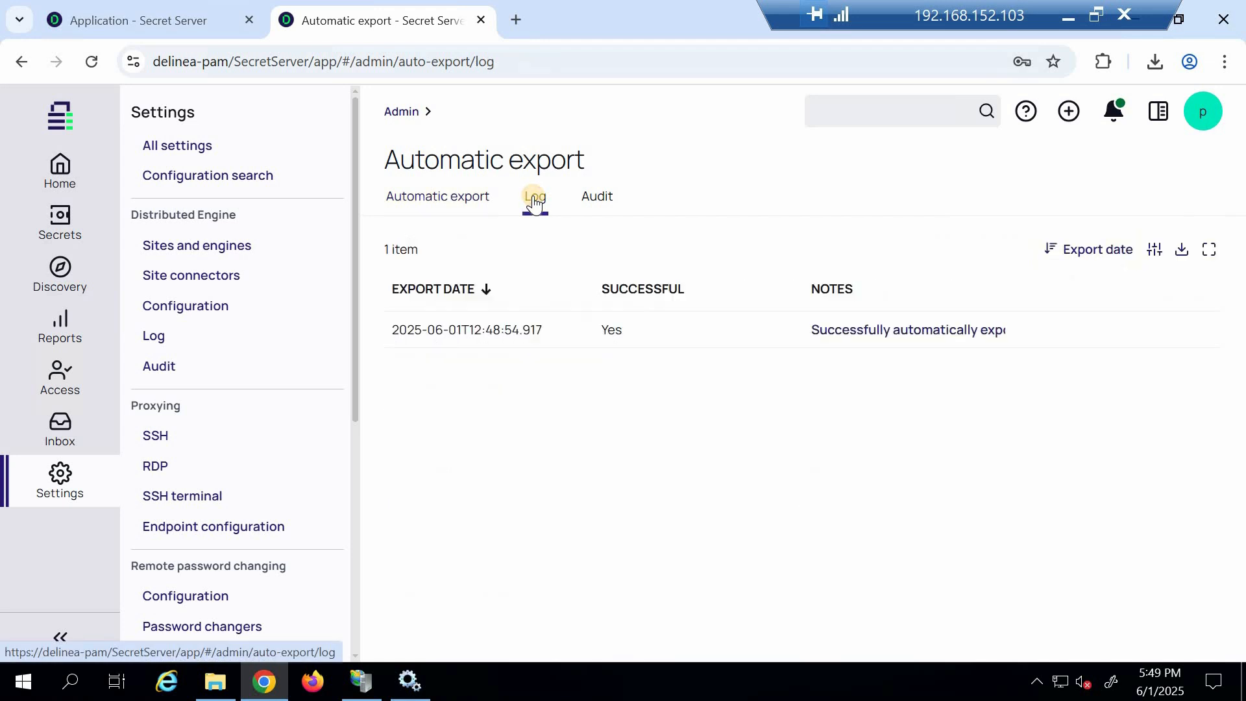
click(217, 681)
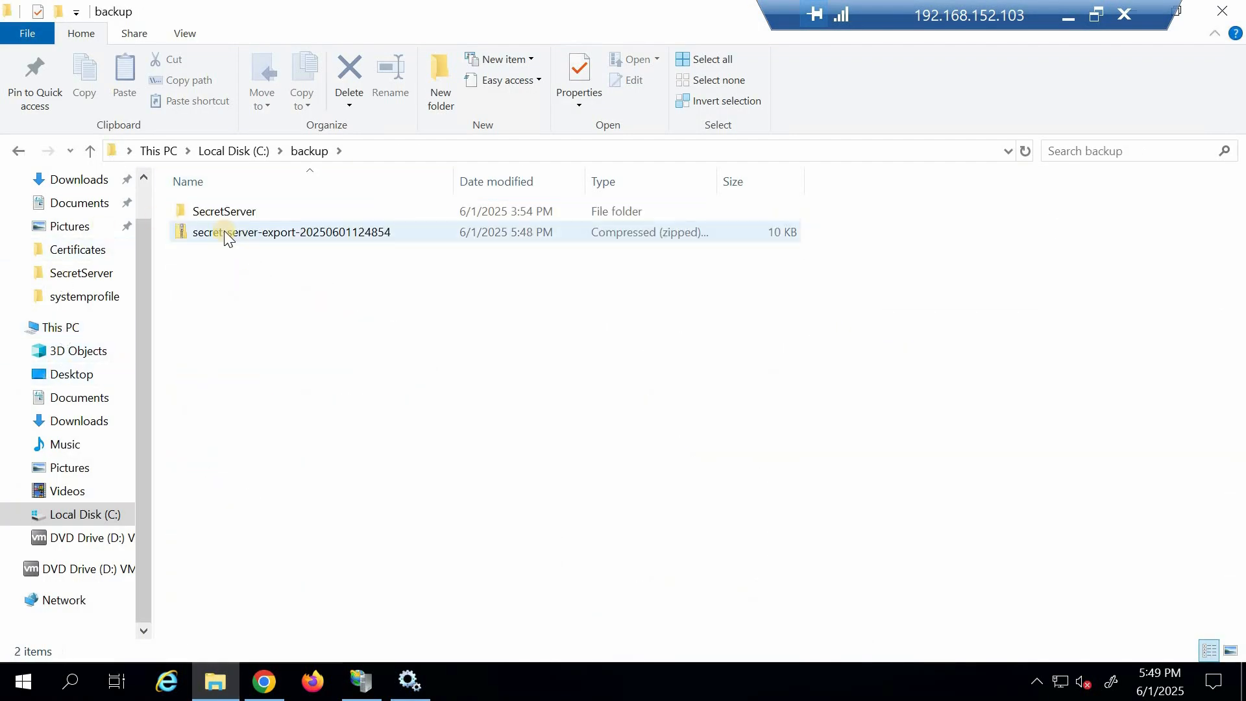
right_click(223, 231)
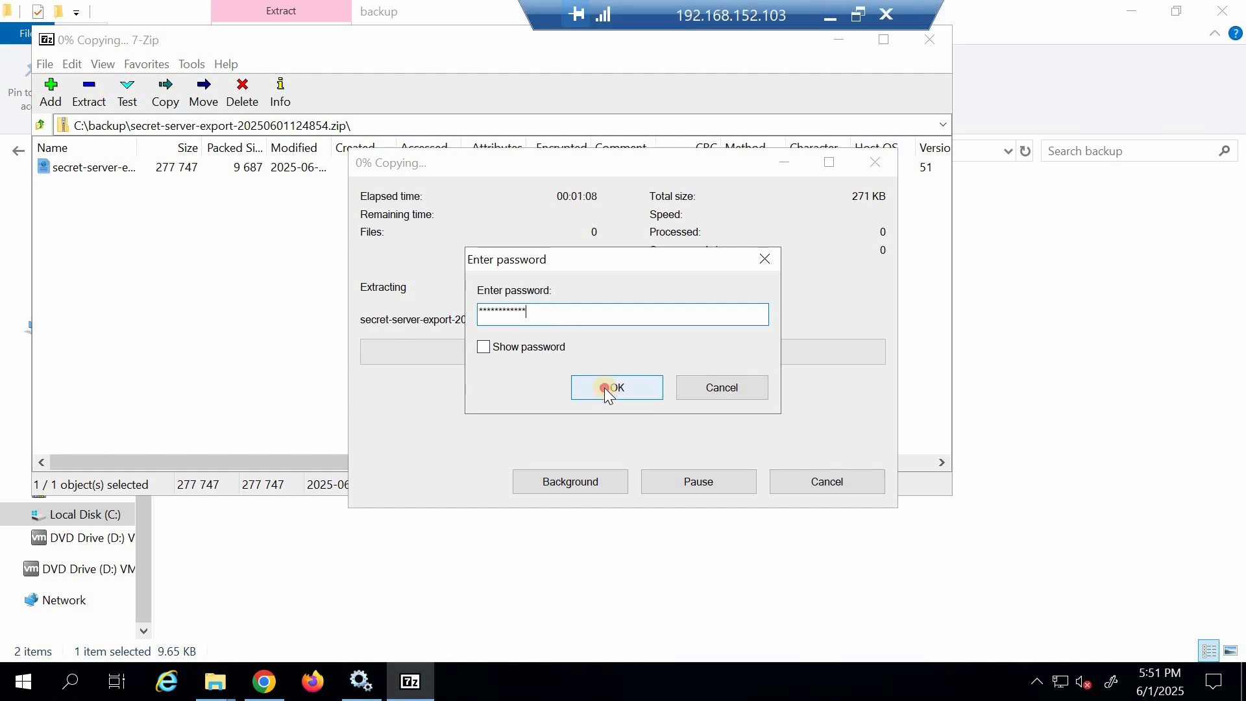
click(604, 386)
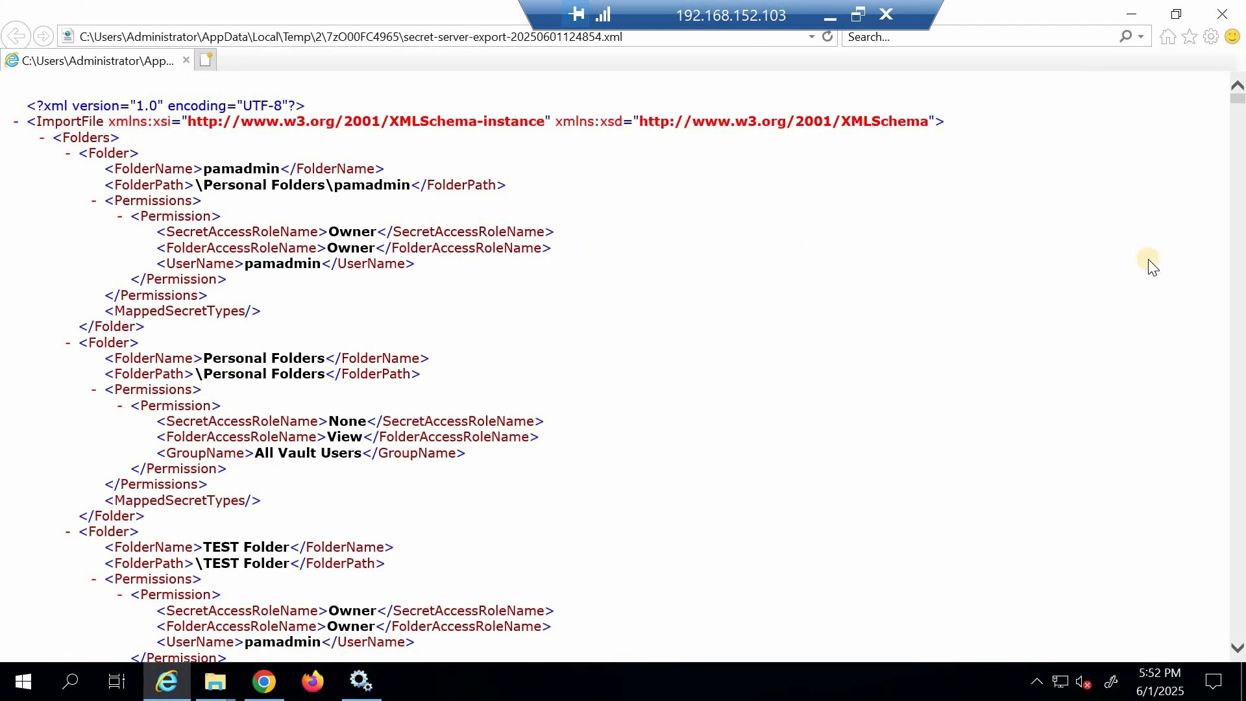
click(1223, 13)
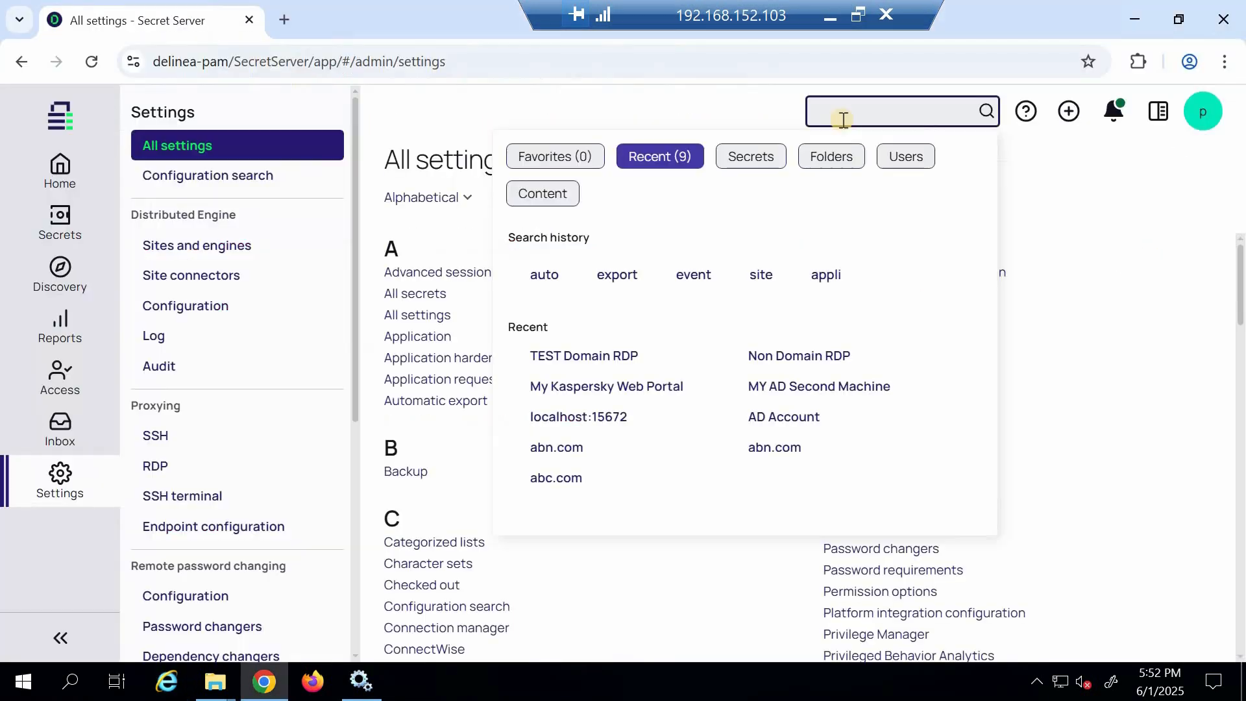
- Reopen the Automatic export page in Secret Server by searching for "auto"
text(auto)
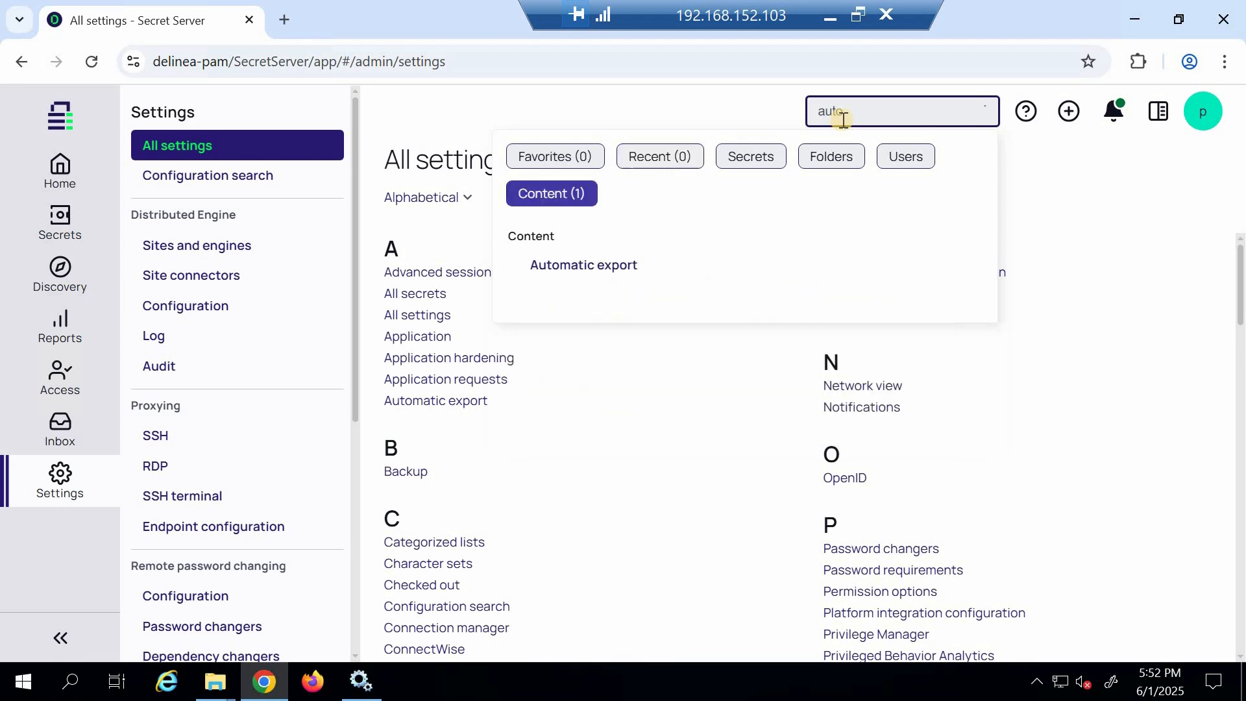
key(Return)
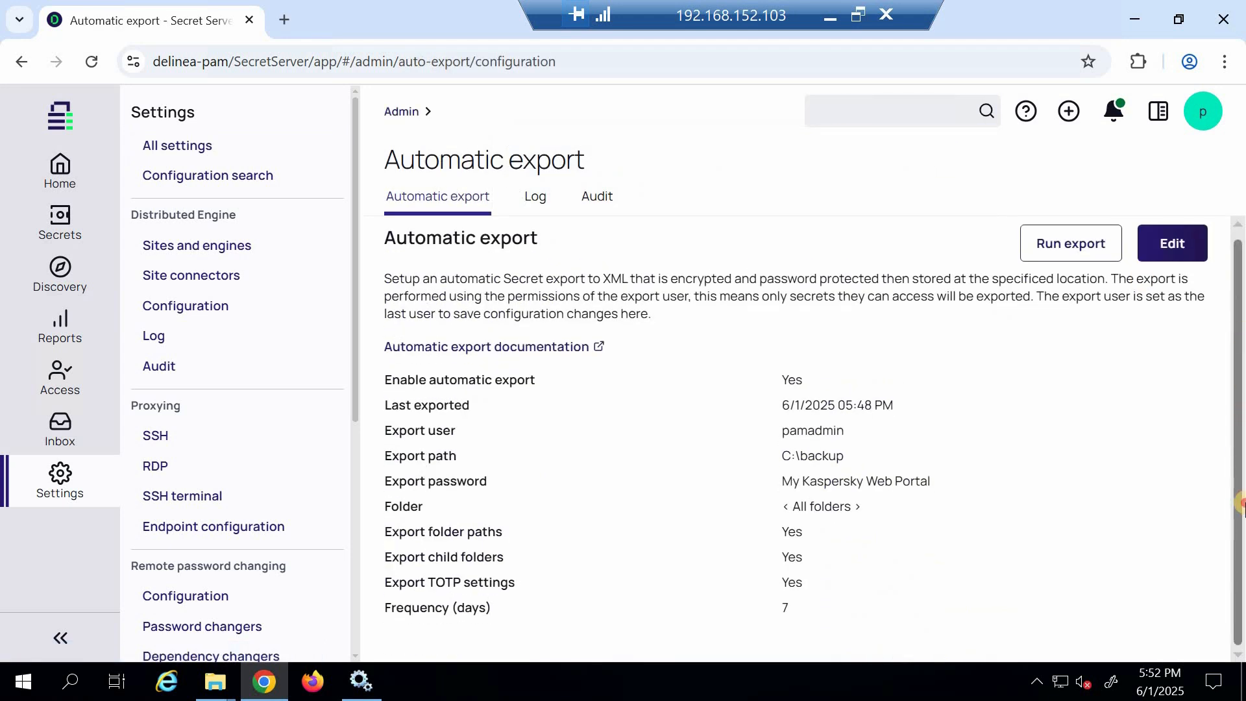